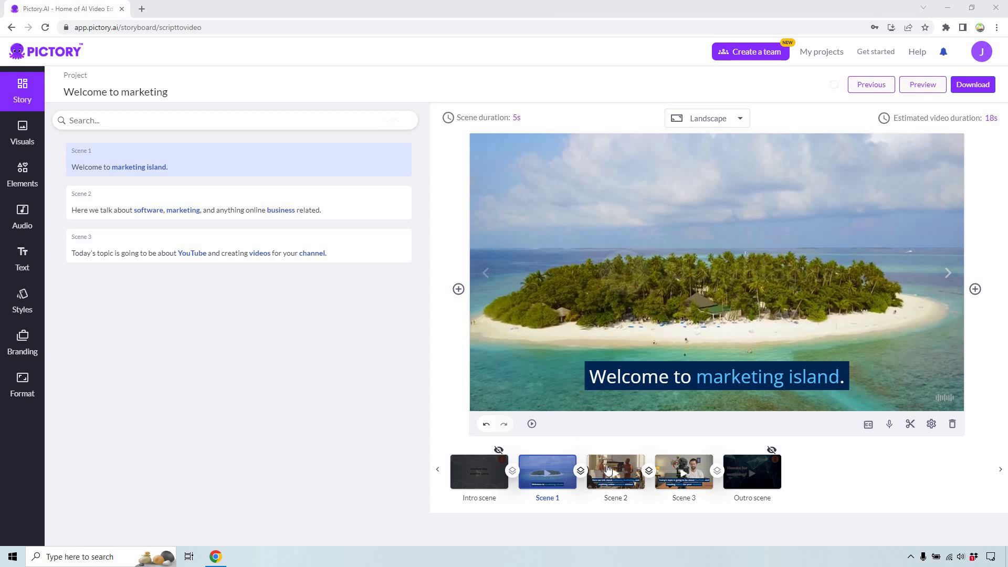
# Preview Scenes 2 and 3, then return to Scene 1 and show its voice-over options
pyautogui.click(635, 469)
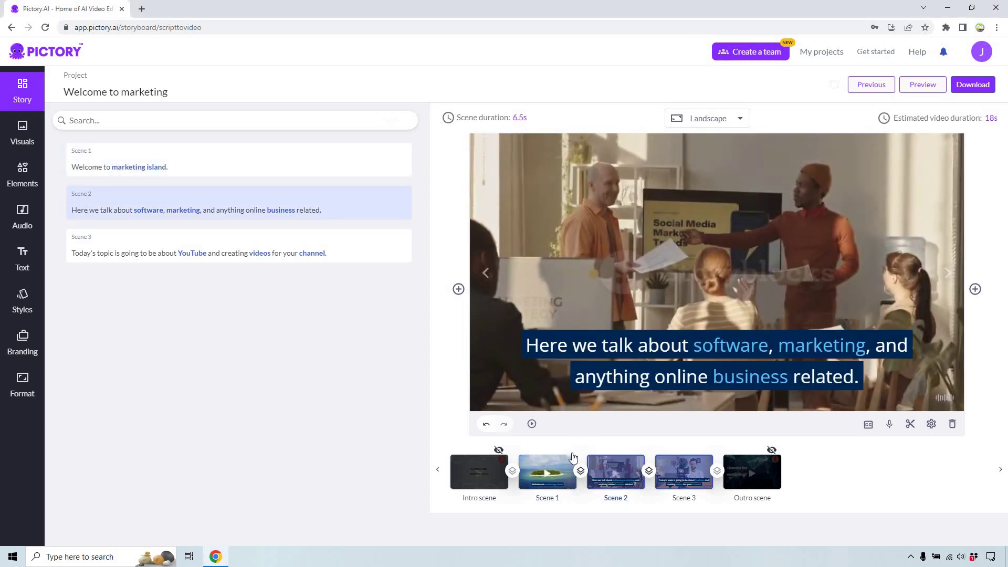
pyautogui.click(674, 467)
pyautogui.click(557, 463)
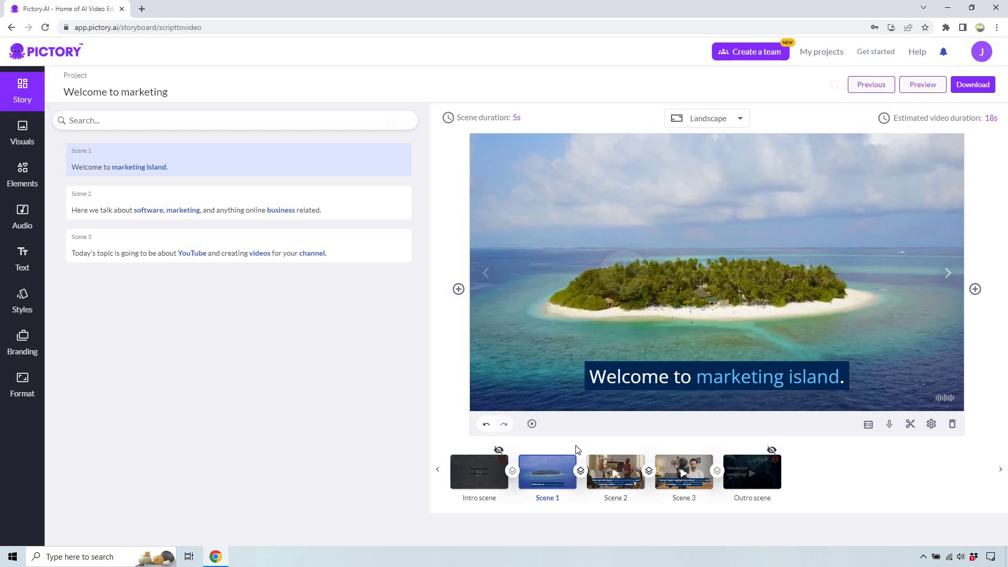
pyautogui.click(887, 430)
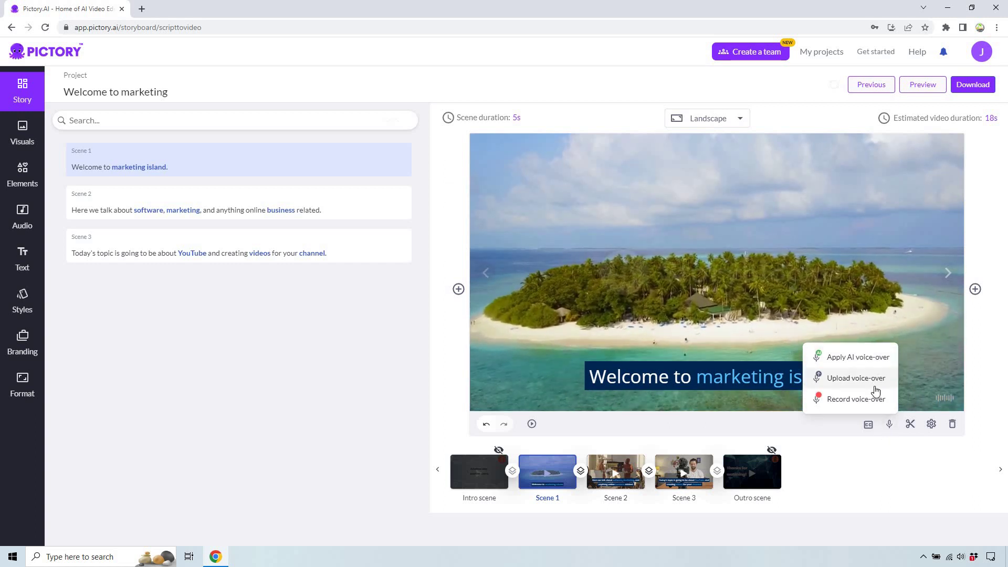
# Open the AI voice-over library for Scene 1 and browse the English (US) and English (UK) voices
pyautogui.click(871, 363)
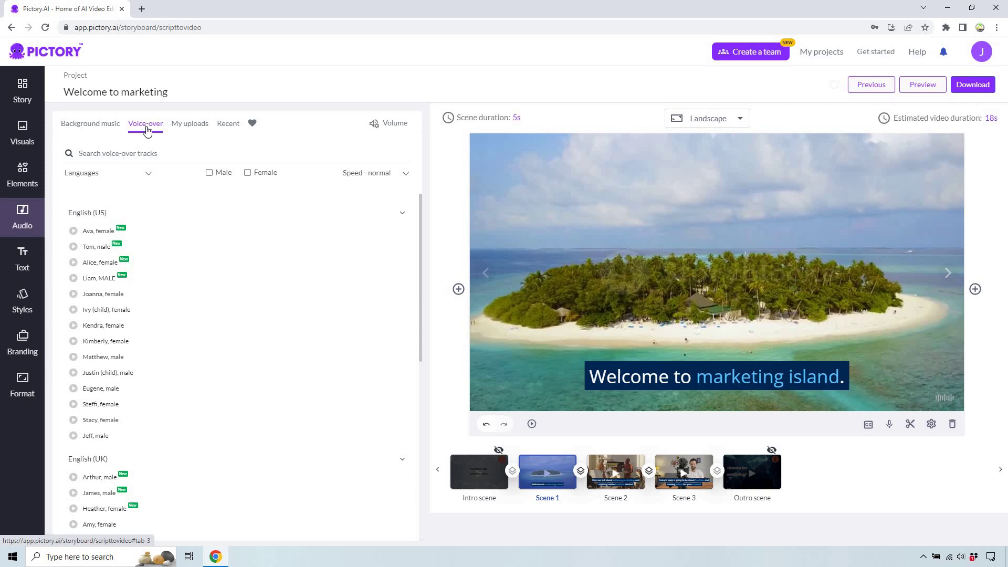
pyautogui.moveTo(191, 282)
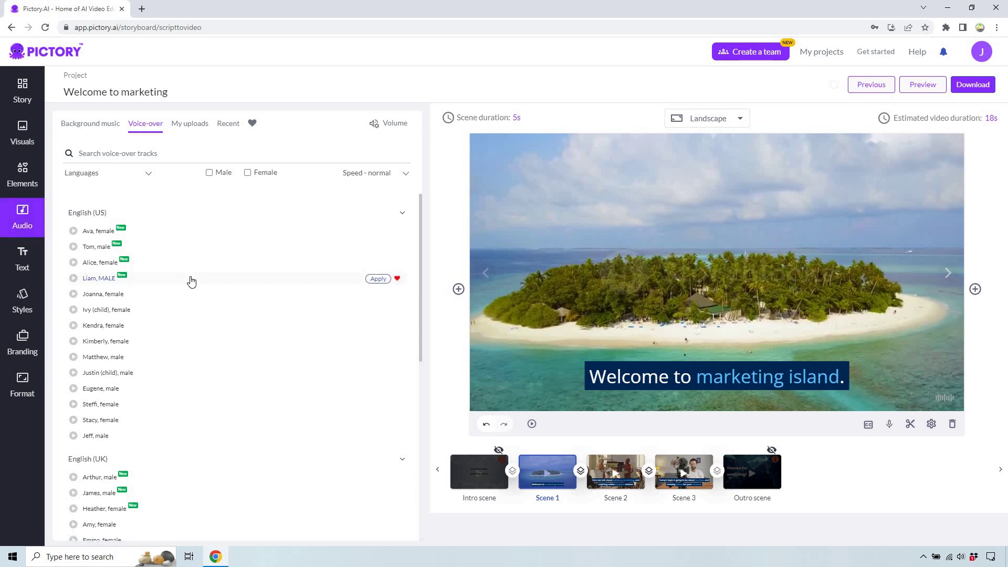
pyautogui.scroll(-5, 191, 282)
pyautogui.scroll(5, 191, 282)
pyautogui.click(890, 424)
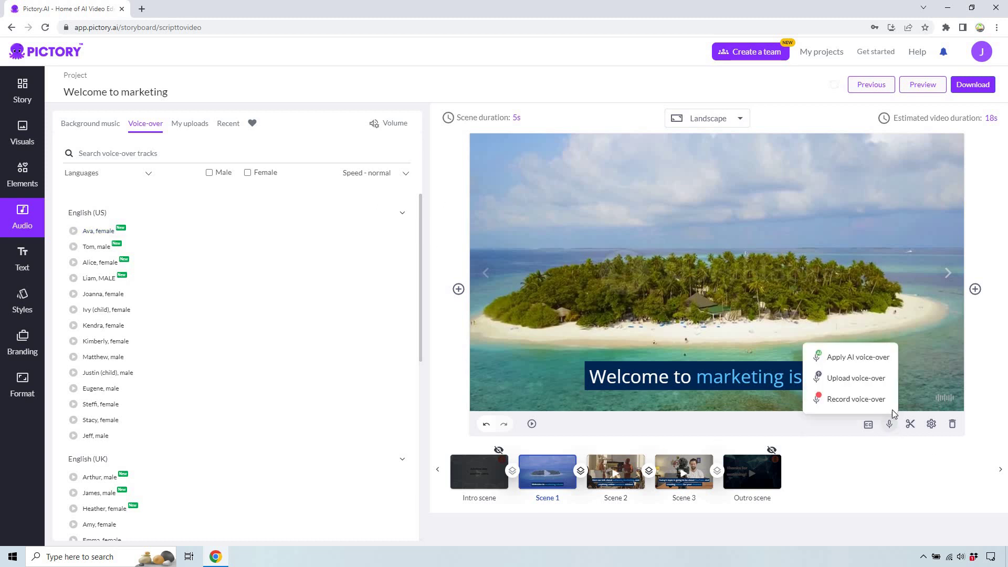
pyautogui.click(113, 253)
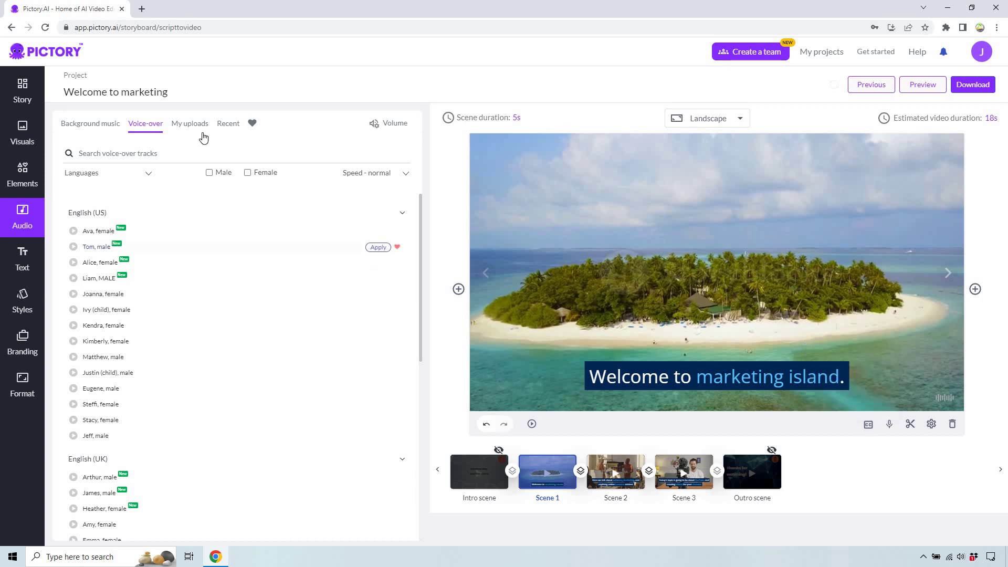
pyautogui.click(889, 424)
pyautogui.click(880, 389)
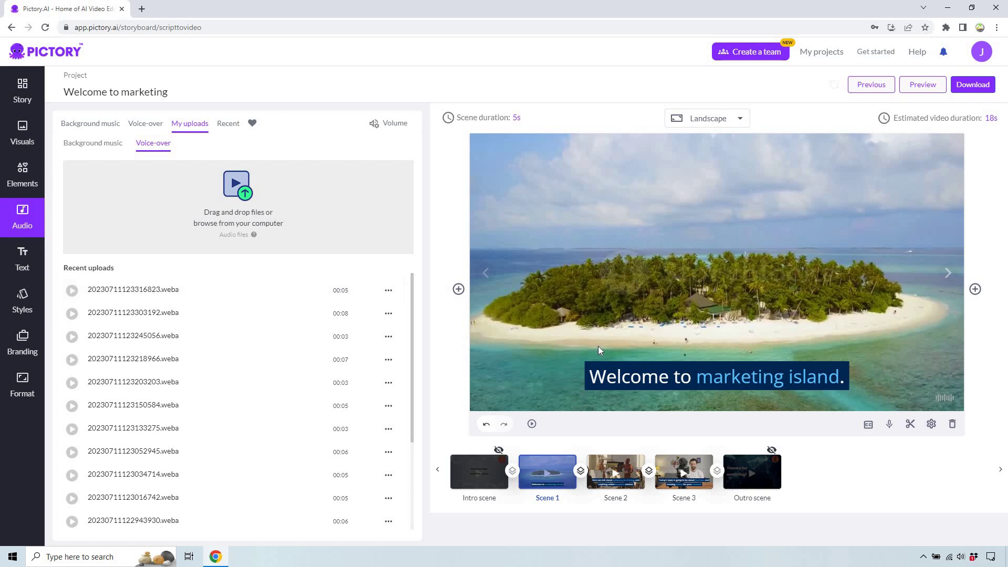
pyautogui.click(889, 424)
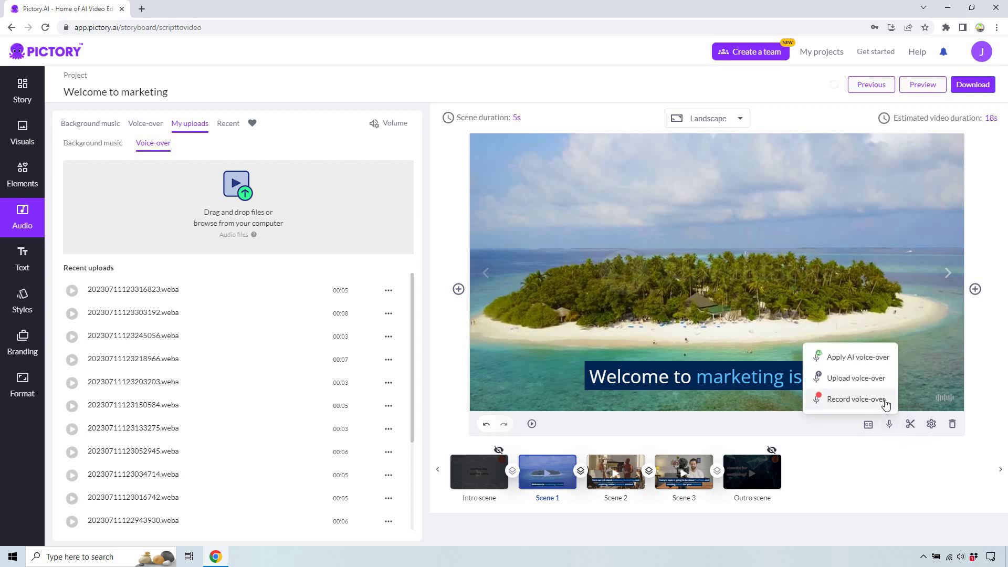
pyautogui.click(184, 367)
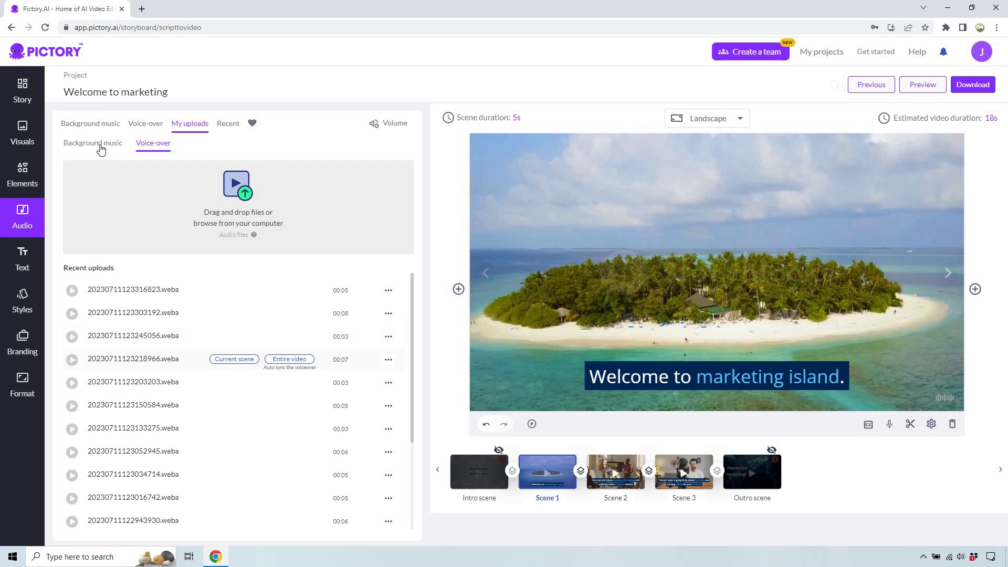
pyautogui.click(137, 124)
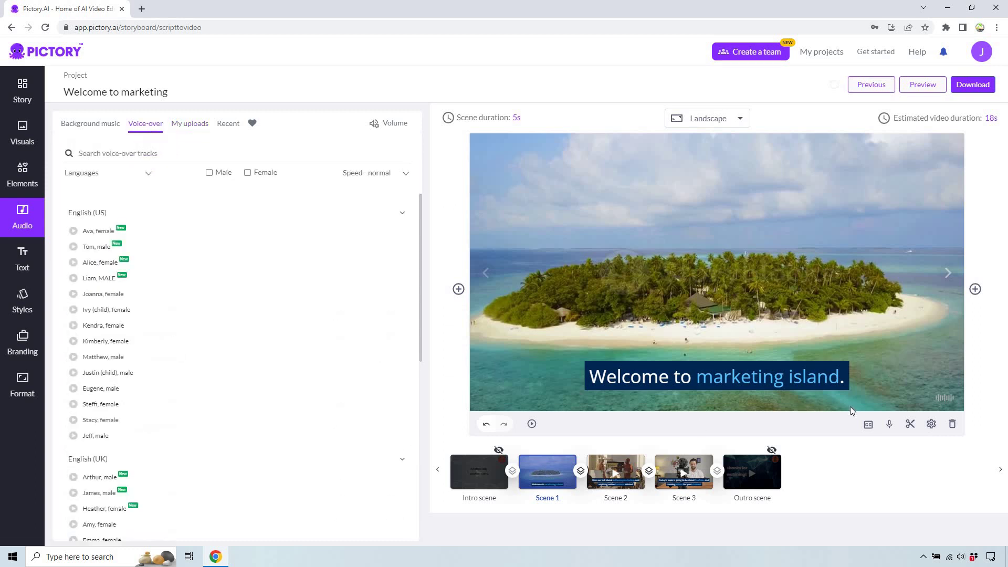
# Record a 1-second voice-over and apply it to Scene 1, which now runs 1.9s
pyautogui.click(889, 424)
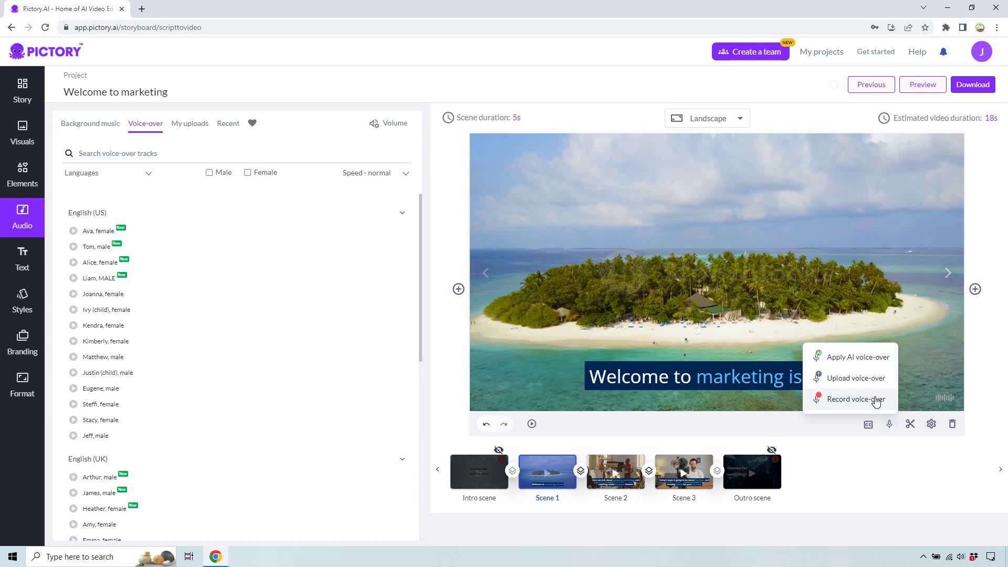
pyautogui.click(856, 400)
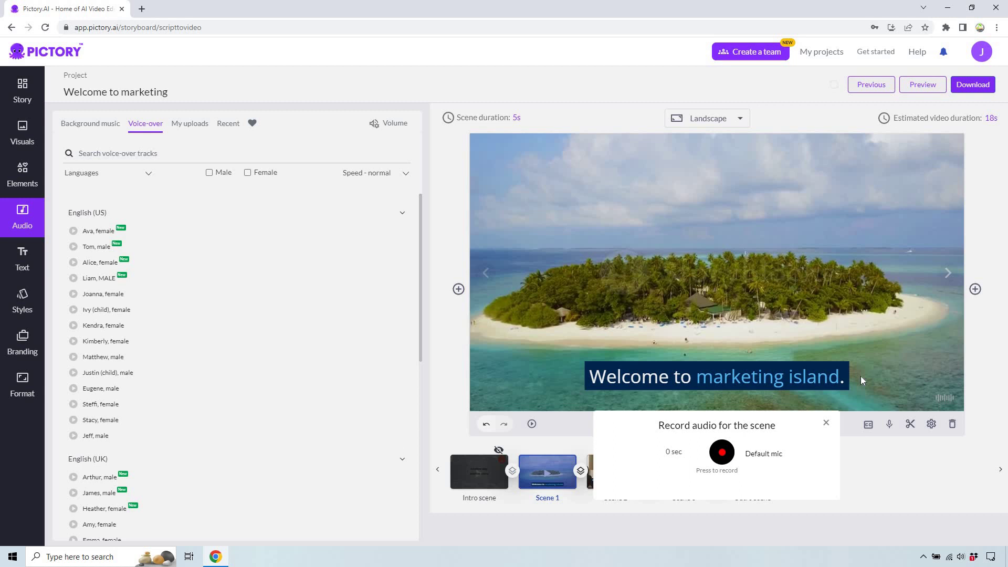
pyautogui.click(724, 455)
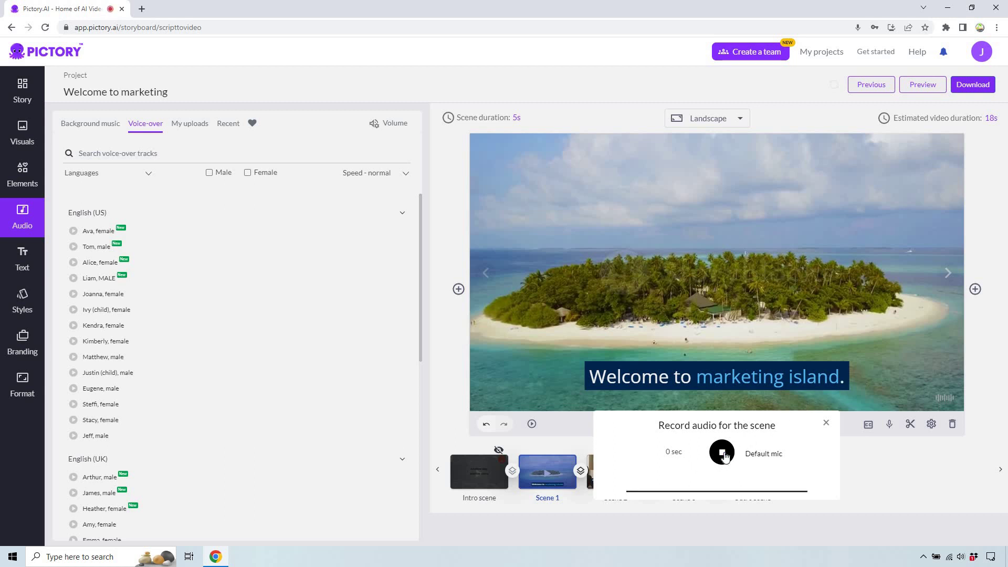
pyautogui.click(723, 453)
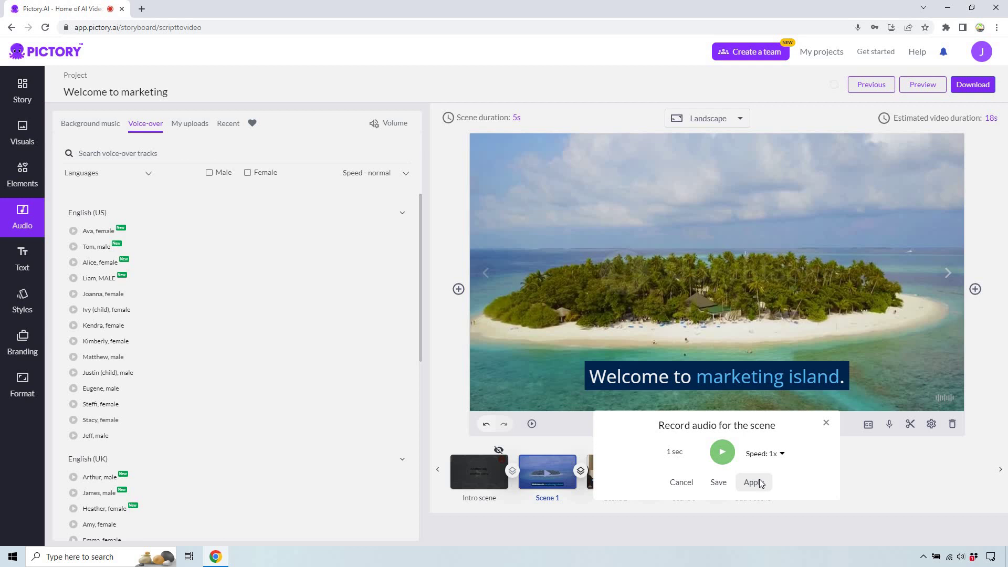
pyautogui.click(756, 482)
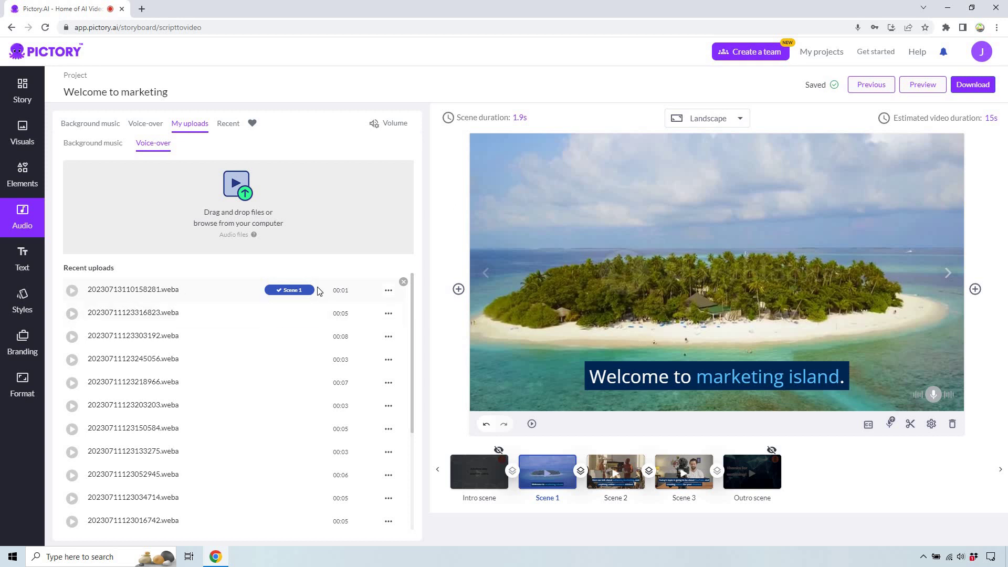
# Play back Scene 1's recording, then record and apply a 4-second voice-over to Scene 2
pyautogui.click(72, 292)
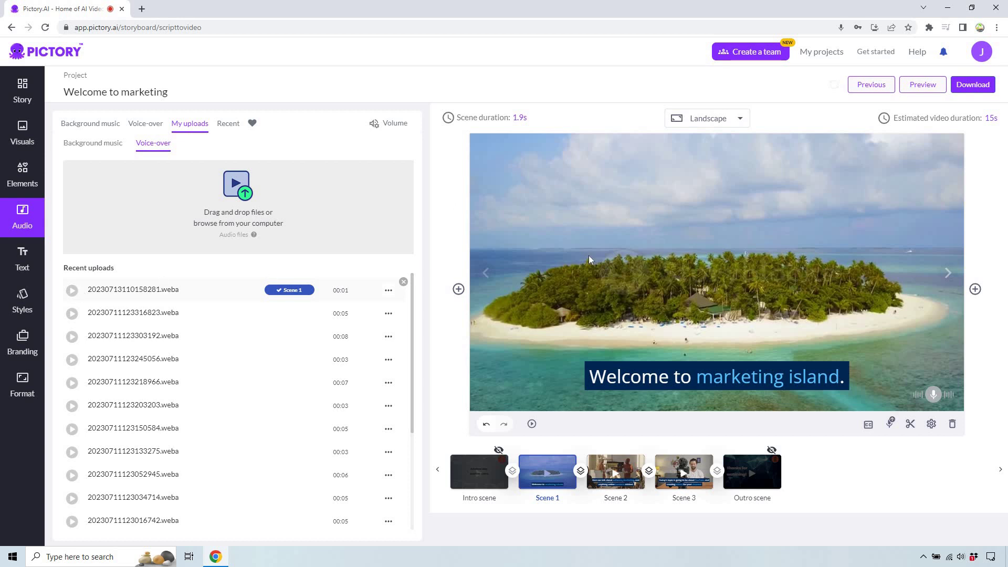
pyautogui.click(609, 467)
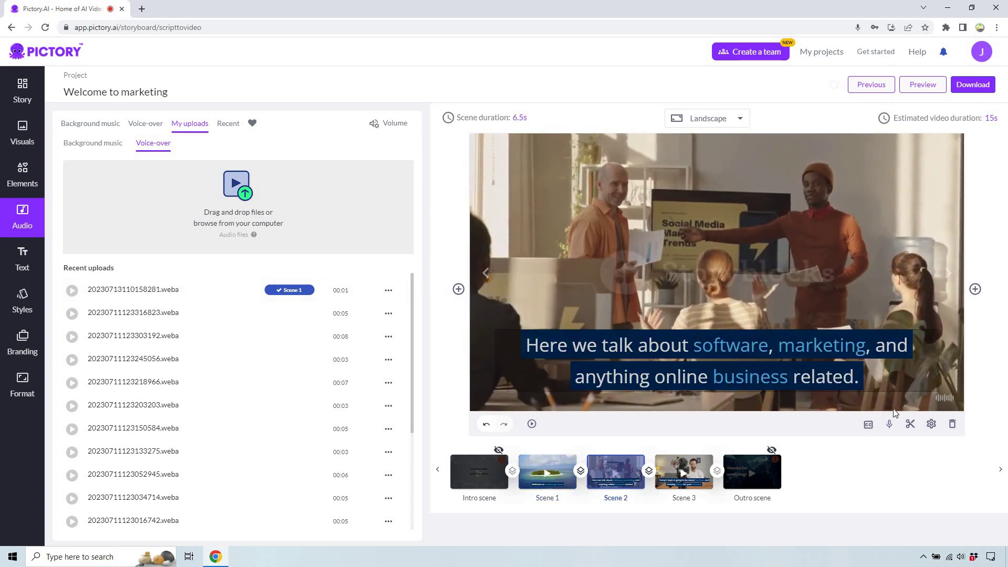
pyautogui.click(889, 424)
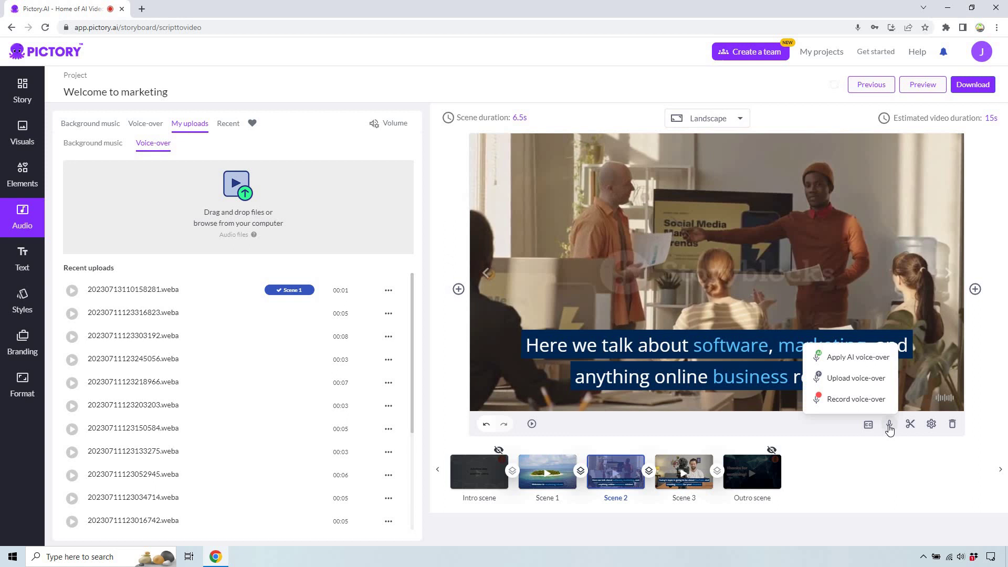
pyautogui.click(883, 401)
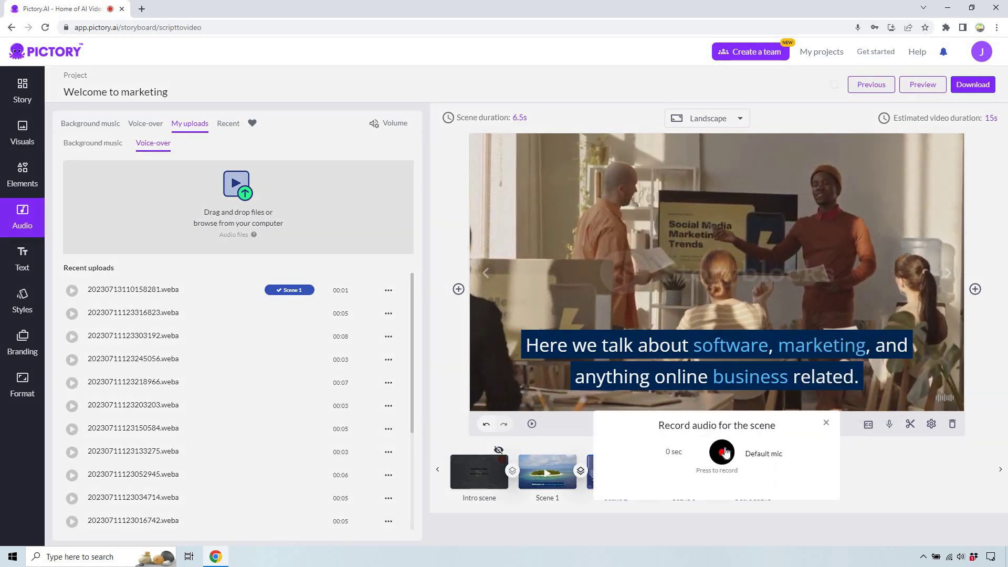
pyautogui.click(722, 452)
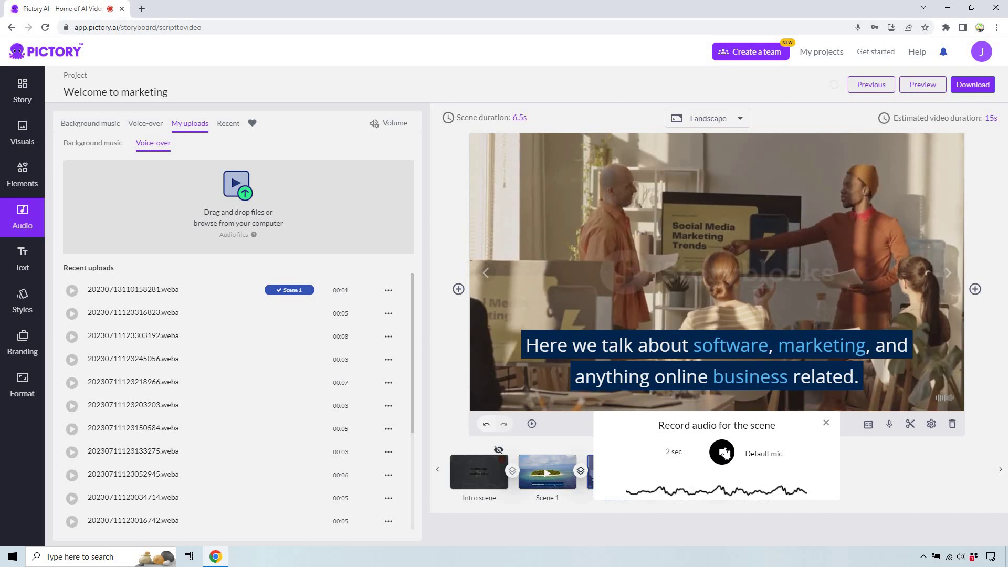
pyautogui.click(723, 453)
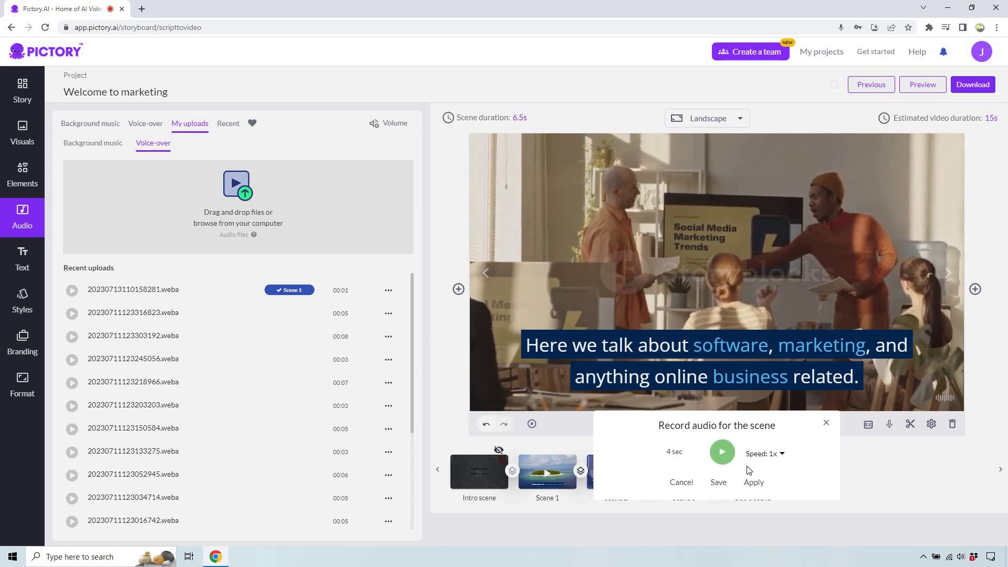
pyautogui.click(753, 482)
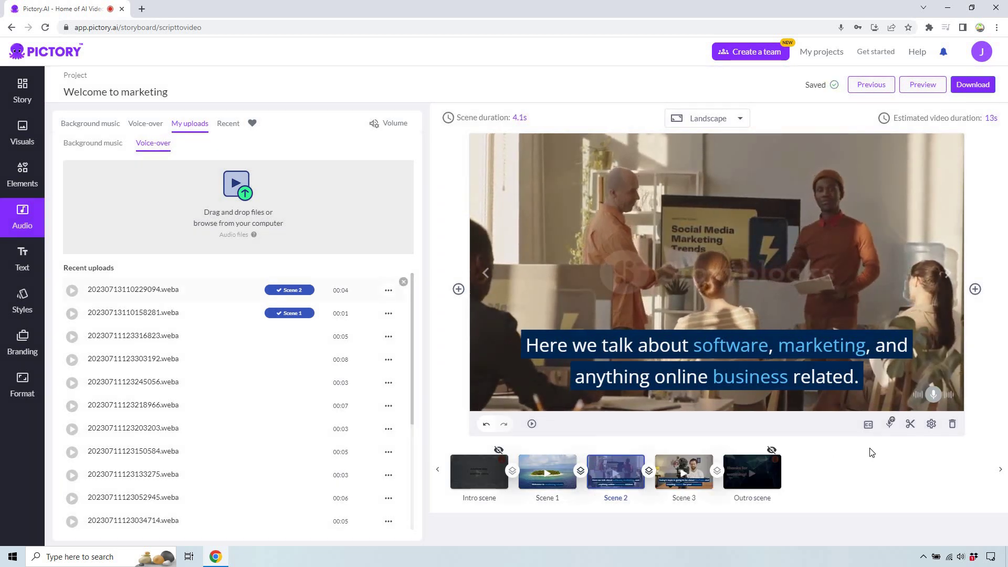
# Record and apply a 4-second voice-over to Scene 3, bringing the video to 10s
pyautogui.click(697, 470)
pyautogui.click(890, 422)
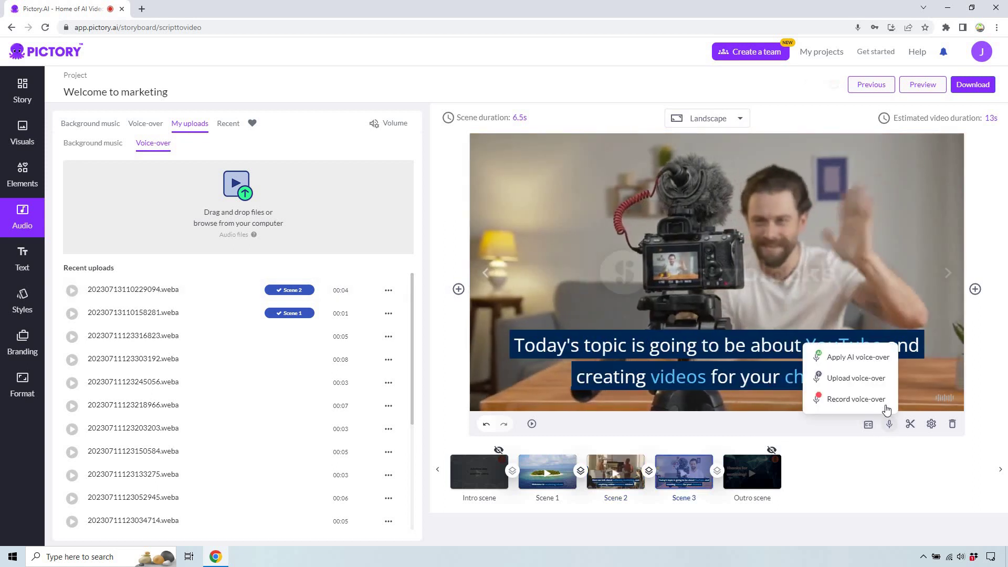
pyautogui.click(861, 402)
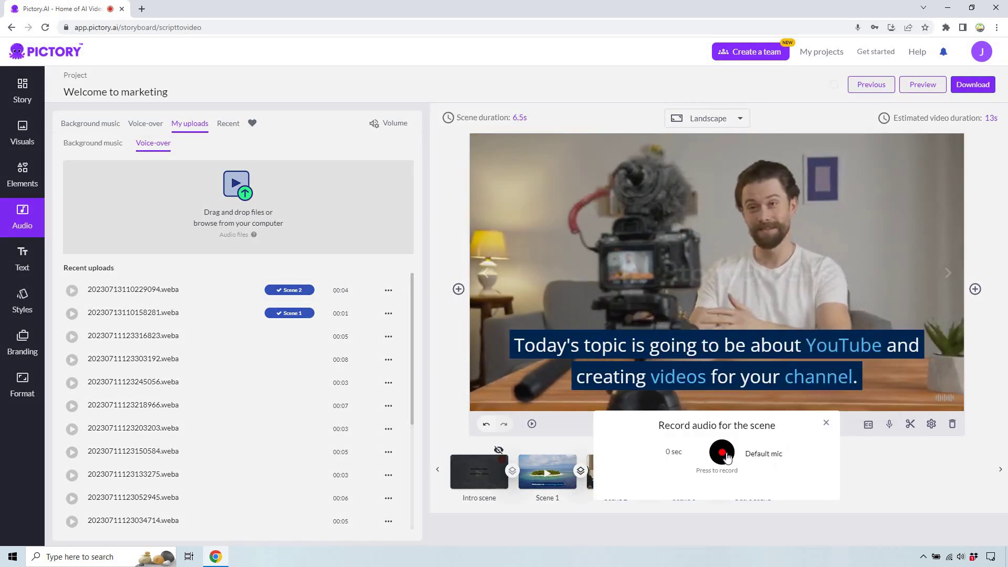
pyautogui.click(722, 454)
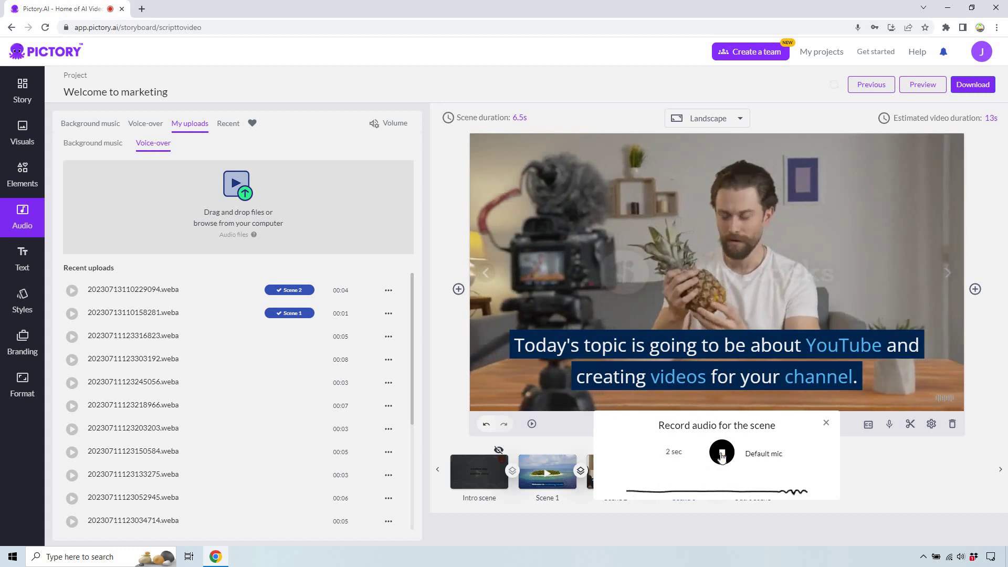
pyautogui.click(723, 453)
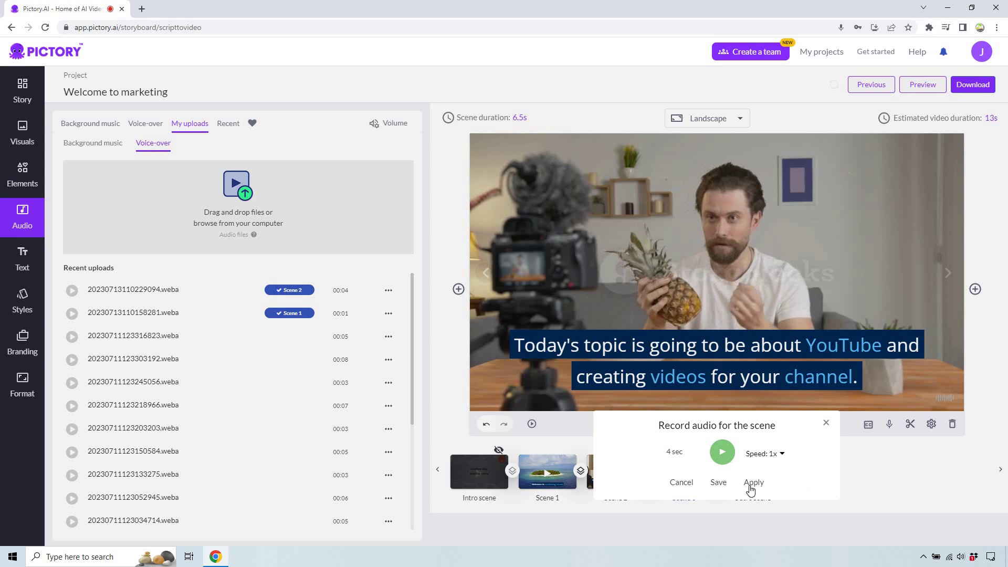
pyautogui.click(752, 483)
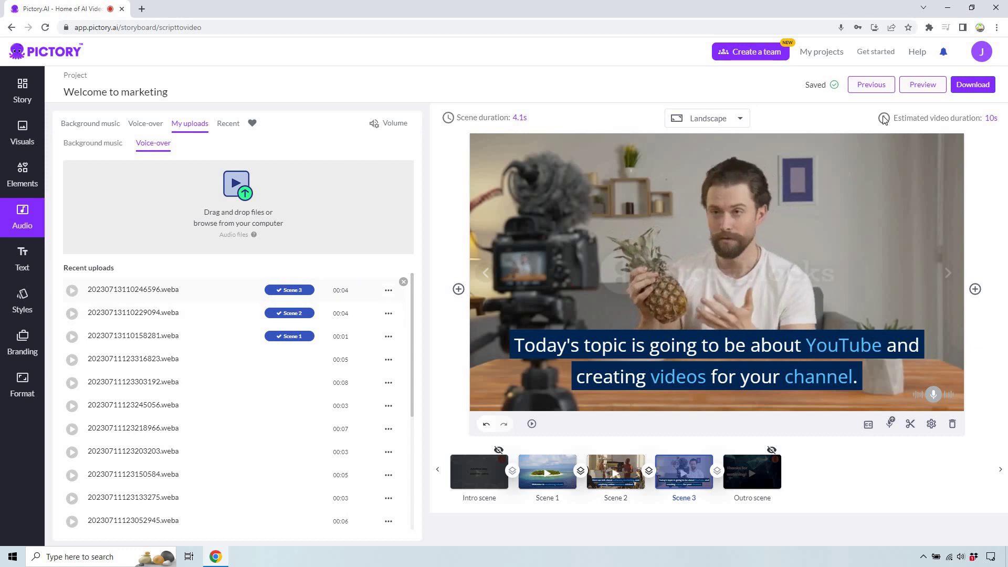
pyautogui.click(914, 87)
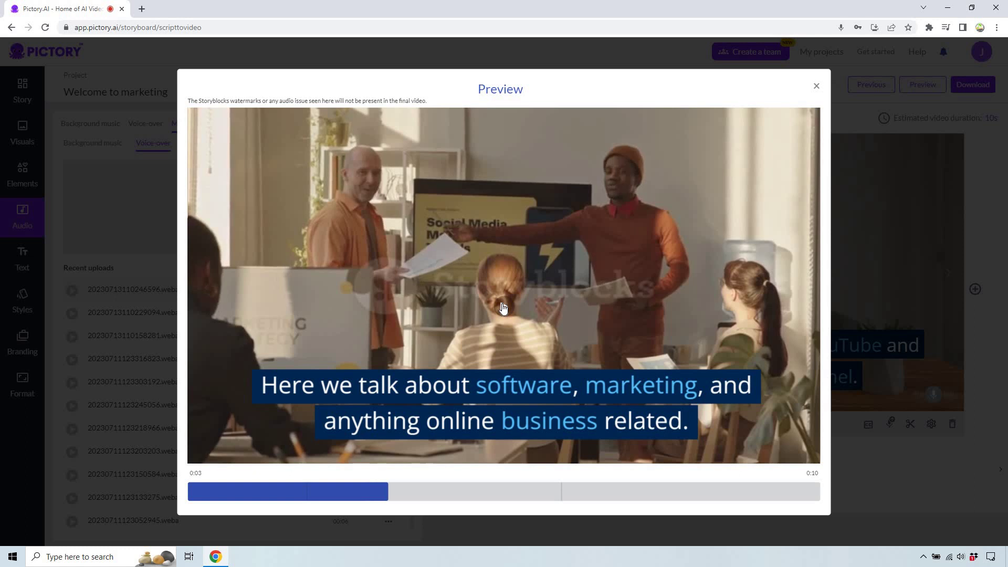
pyautogui.click(503, 307)
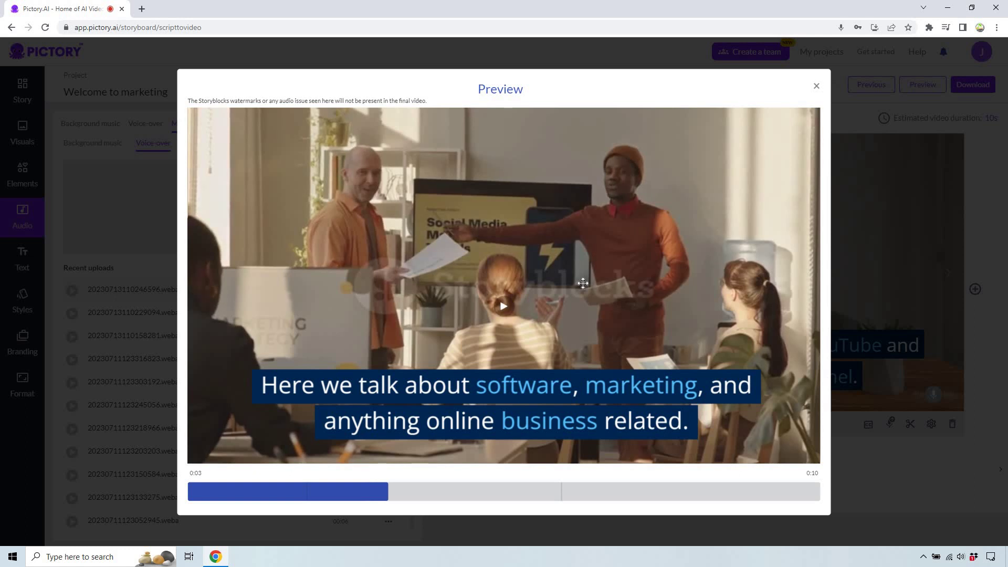
pyautogui.click(817, 87)
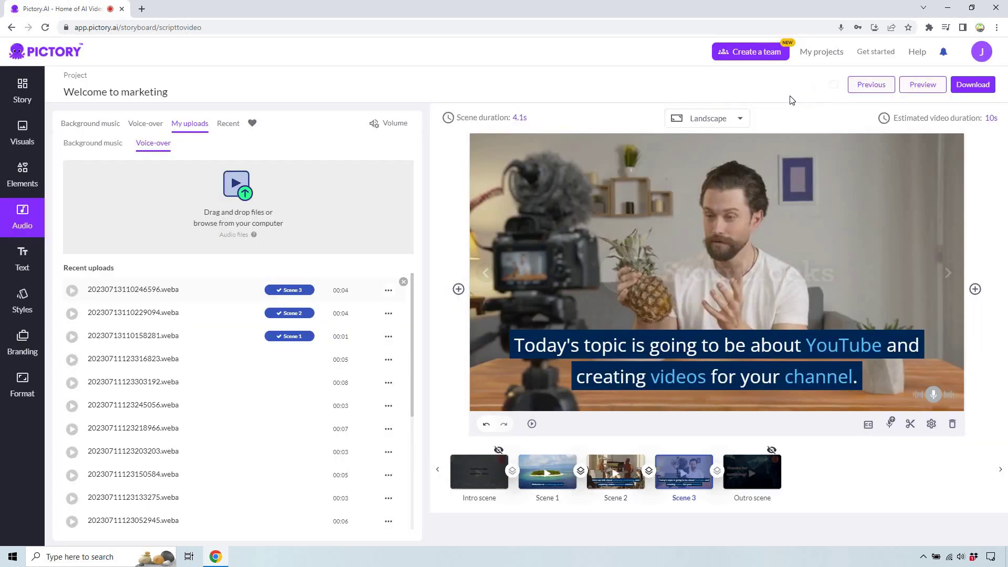